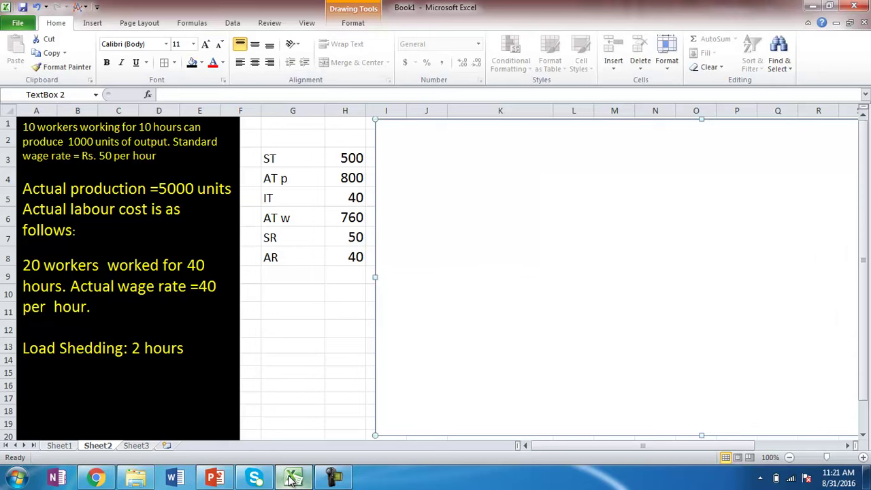
# Switch from the PowerPoint slide to the Excel workbook holding the labour data (ST 500, SR 50, AR 40)
pyautogui.click(294, 477)
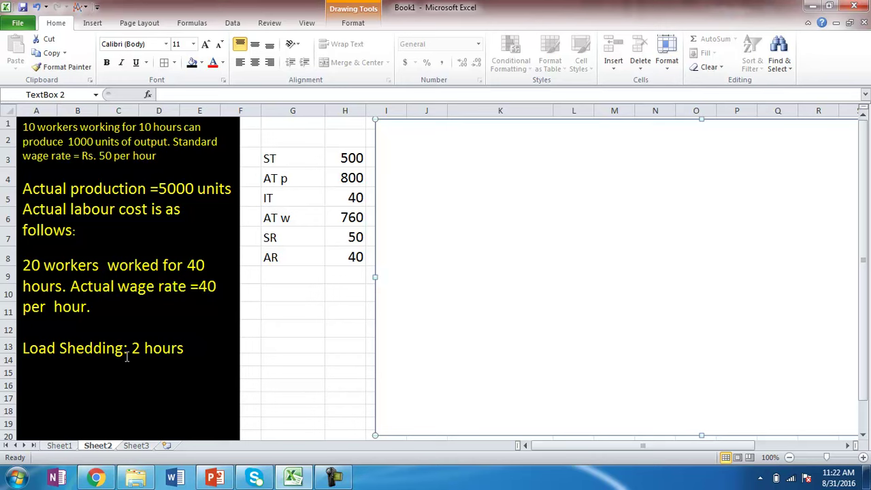
pyautogui.click(347, 157)
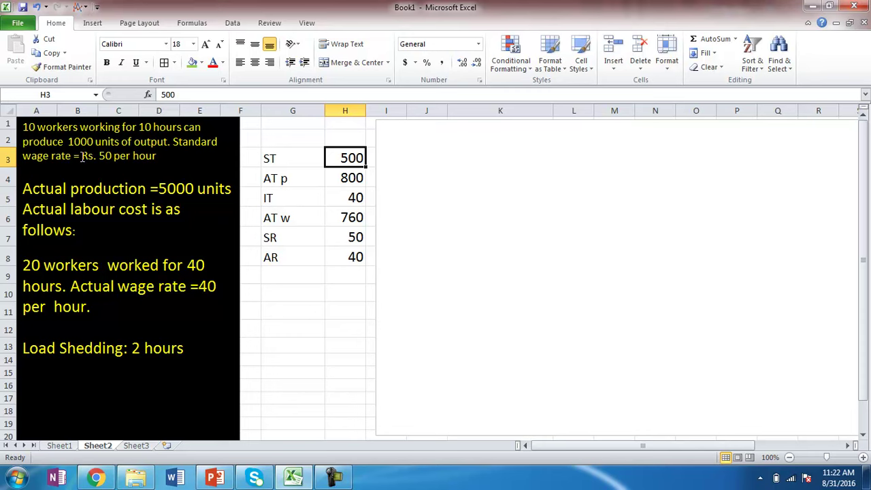
pyautogui.click(347, 177)
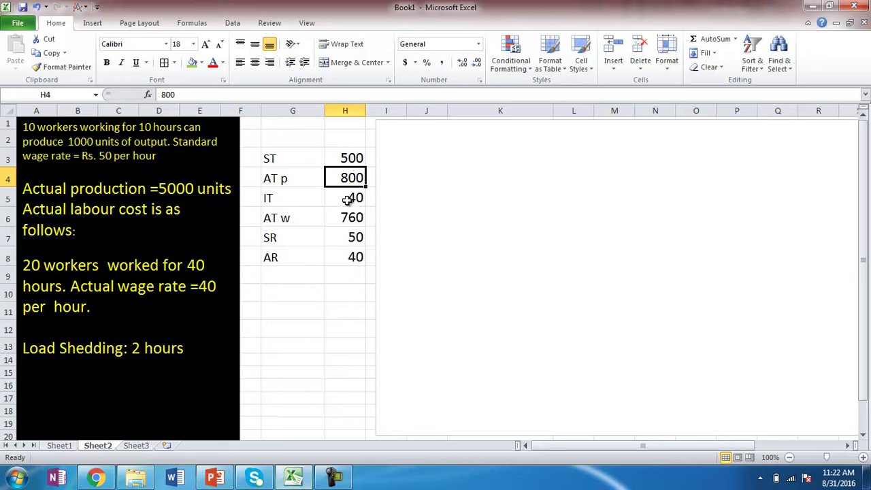
pyautogui.moveTo(23, 266); pyautogui.dragTo(153, 266)
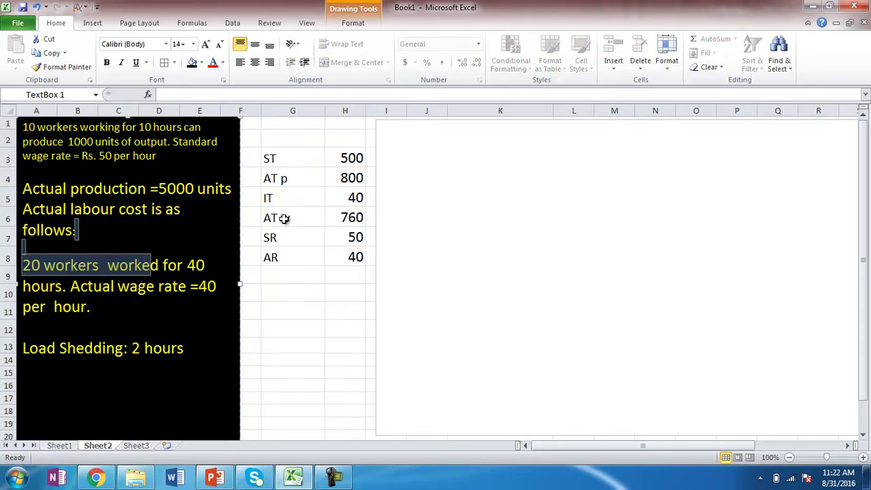
pyautogui.click(331, 200)
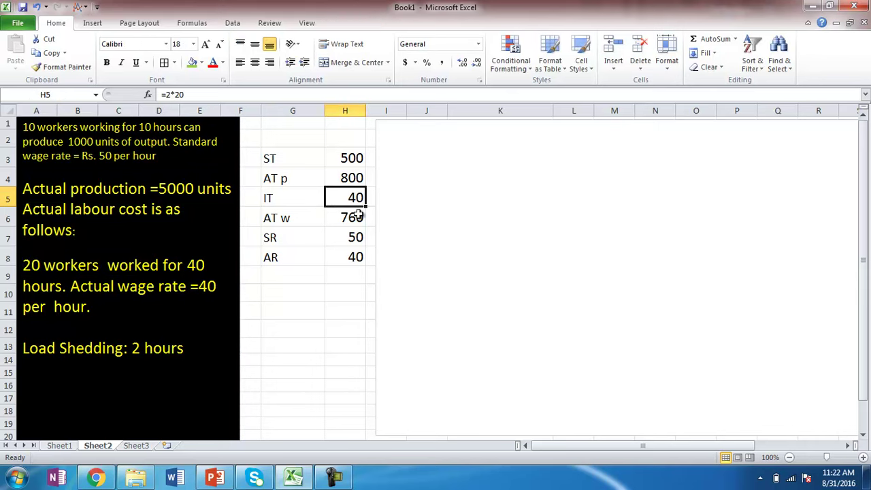
pyautogui.click(351, 221)
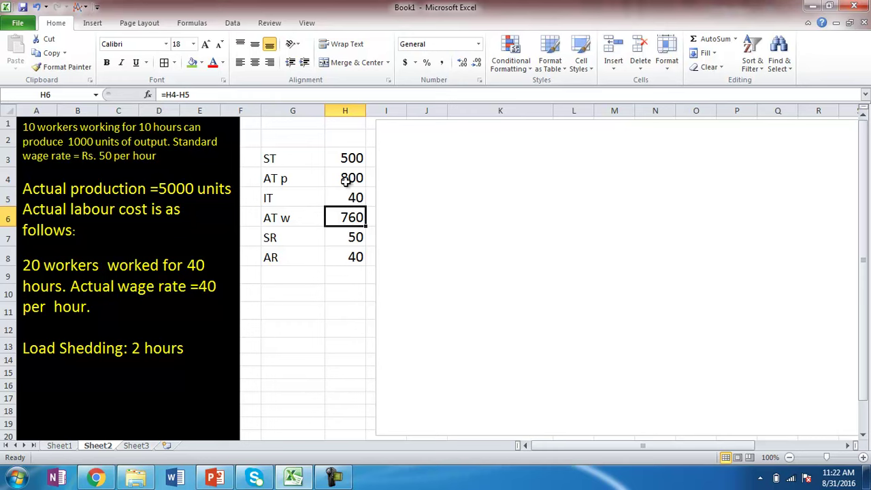
pyautogui.click(336, 239)
pyautogui.click(340, 256)
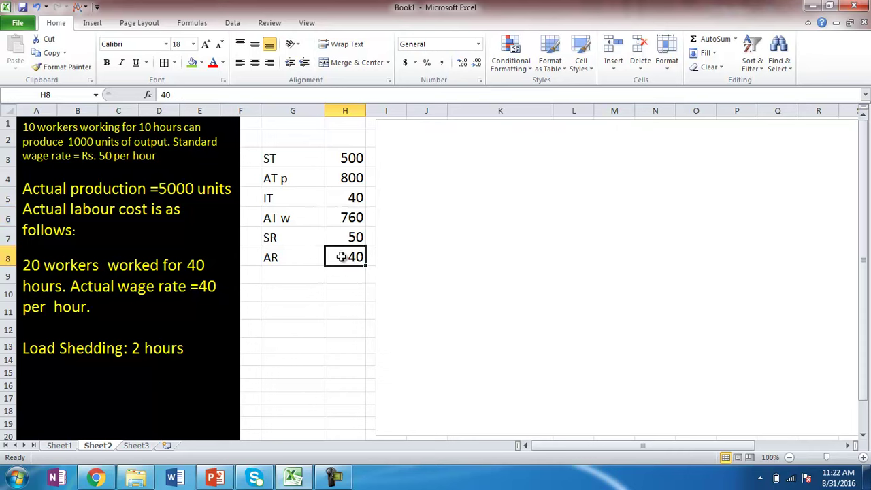
pyautogui.click(486, 122)
# Slide the covering text box down to reveal the LCV row (25000, 32000, -7000 UF)
pyautogui.press('Escape')
pyautogui.press('Down')
pyautogui.press('Down')
pyautogui.press('Down')
pyautogui.press('Down')
pyautogui.press('Down')
pyautogui.press('Down')
pyautogui.press('Down')
pyautogui.press('Down')
pyautogui.press('Down')
pyautogui.press('Down')
pyautogui.press('Down')
pyautogui.press('Down')
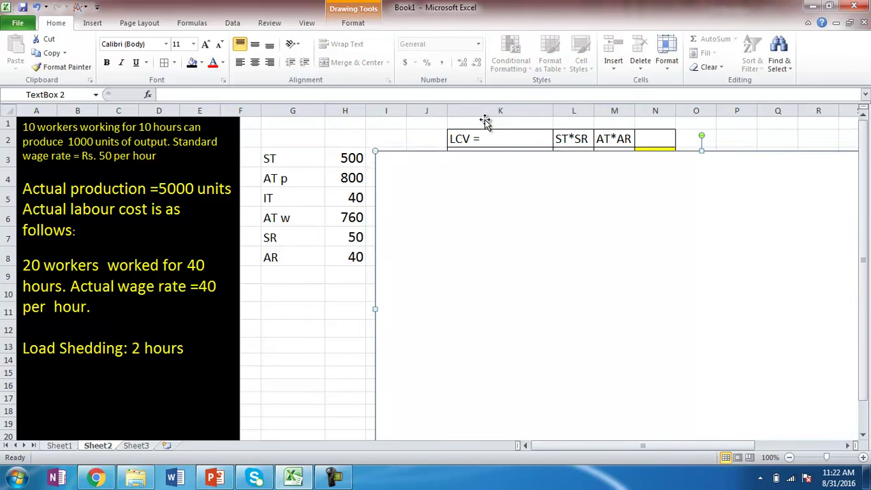
pyautogui.press('Down')
pyautogui.press('Down')
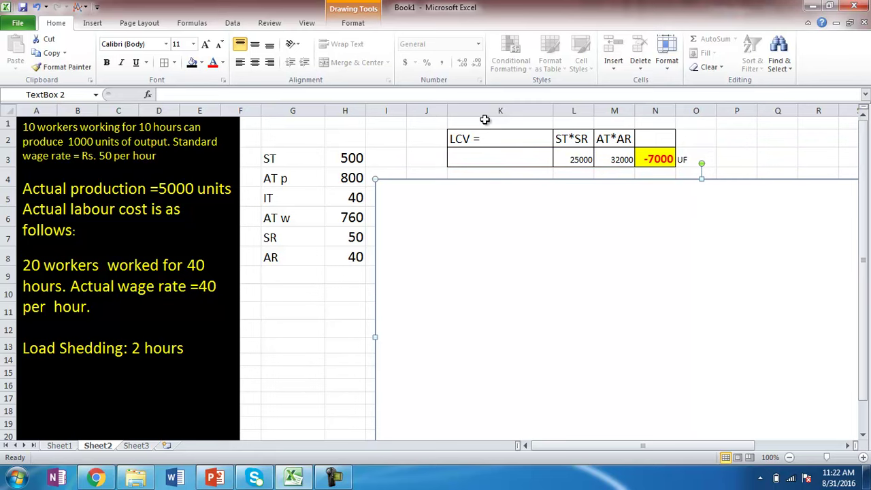
# Trace precedents of the ST*SR product in L3 and the AT*AR product in M3, then remove the arrows
pyautogui.click(578, 157)
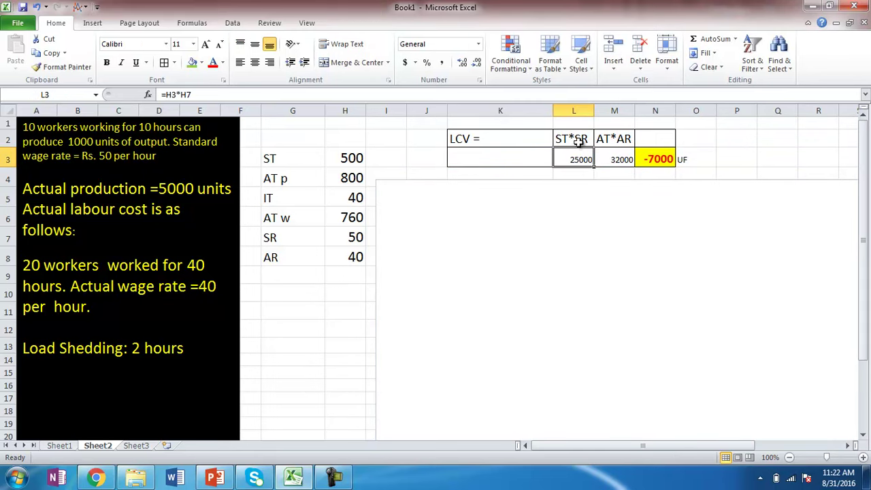
pyautogui.click(191, 24)
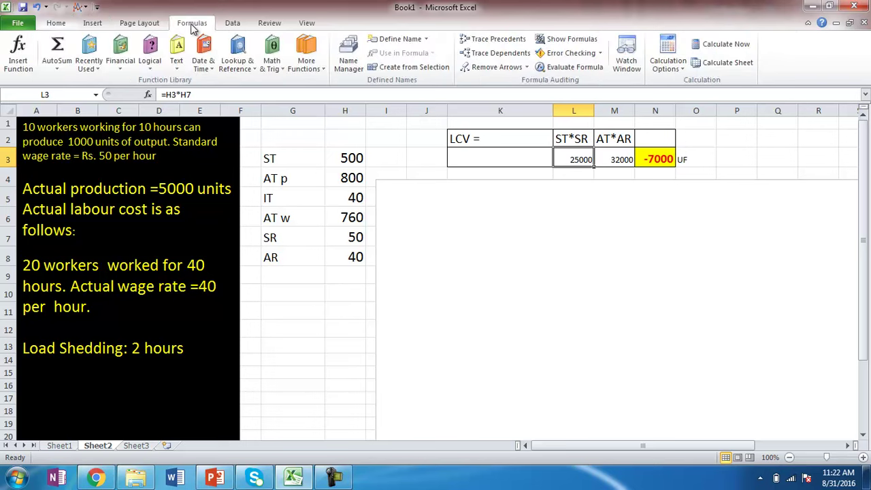
pyautogui.click(495, 38)
pyautogui.click(617, 159)
pyautogui.click(495, 39)
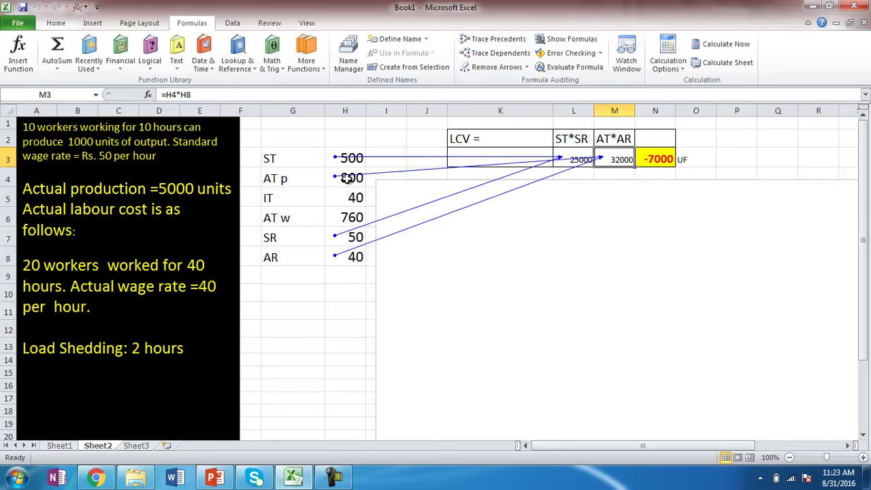
pyautogui.click(495, 68)
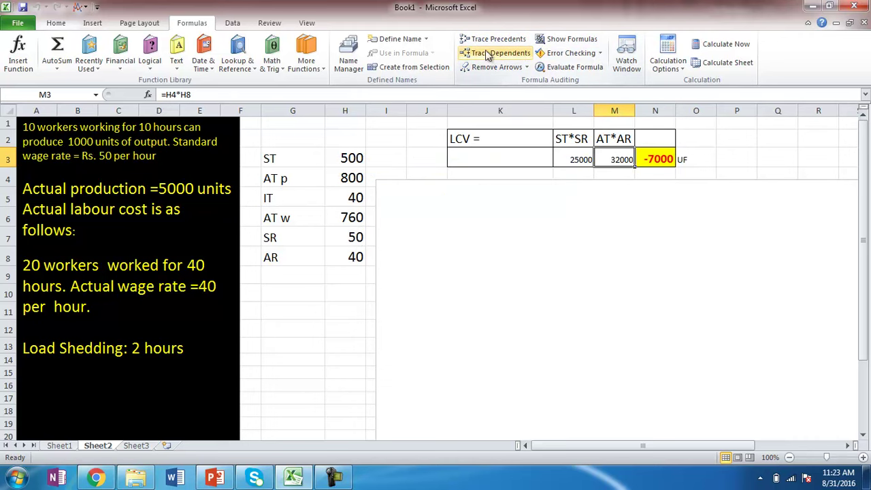
pyautogui.click(495, 39)
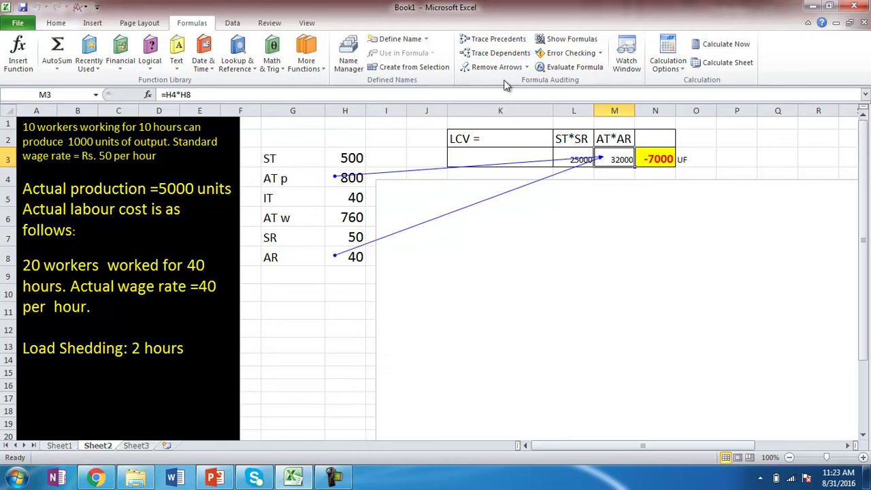
pyautogui.click(487, 66)
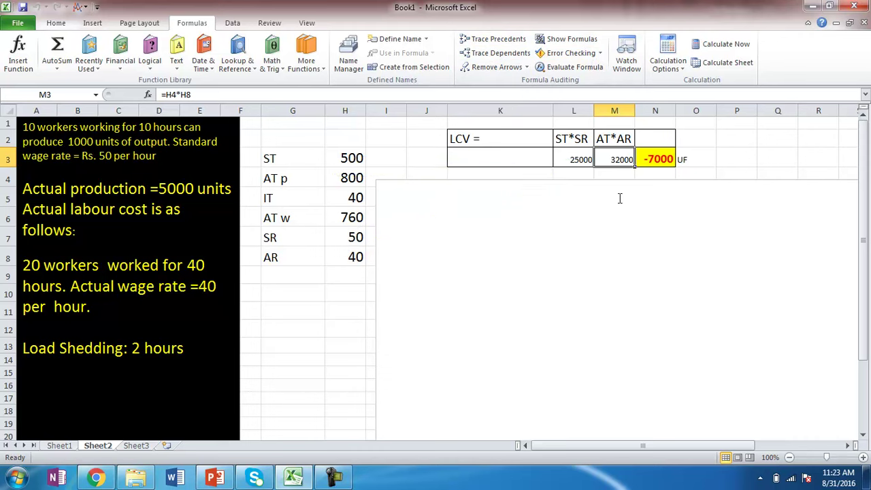
pyautogui.moveTo(612, 182); pyautogui.dragTo(612, 182)
pyautogui.click(607, 181)
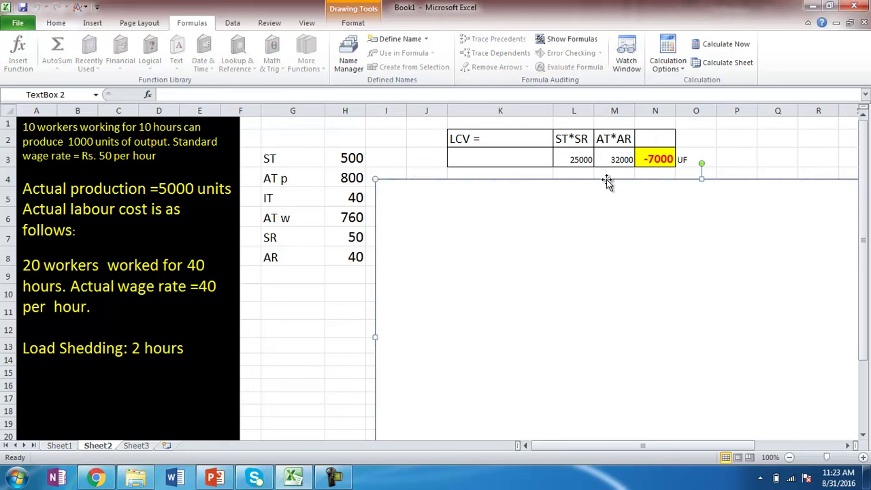
pyautogui.press('Down')
pyautogui.press('Down')
pyautogui.press('Down')
pyautogui.press('Down')
pyautogui.press('Down')
pyautogui.press('Down')
pyautogui.press('Down')
pyautogui.press('Down')
pyautogui.press('Down')
pyautogui.press('Down')
pyautogui.press('Down')
pyautogui.press('Down')
pyautogui.press('Down')
pyautogui.press('Down')
pyautogui.press('Down')
pyautogui.press('Down')
pyautogui.press('Down')
pyautogui.press('Down')
pyautogui.press('Down')
pyautogui.press('Down')
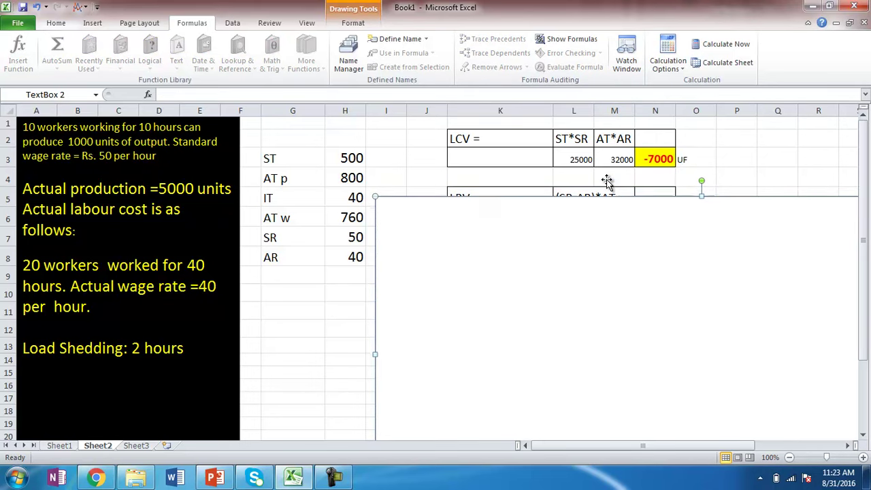
pyautogui.press('Down')
pyautogui.press('Down')
pyautogui.press('Down')
pyautogui.press('Down')
pyautogui.press('Down')
pyautogui.press('Down')
pyautogui.press('Down')
pyautogui.press('Down')
pyautogui.press('Down')
pyautogui.press('Down')
pyautogui.press('Down')
pyautogui.press('Down')
pyautogui.press('Down')
pyautogui.press('Down')
pyautogui.press('Down')
pyautogui.press('Down')
pyautogui.press('Down')
pyautogui.press('Down')
pyautogui.press('Down')
pyautogui.press('Down')
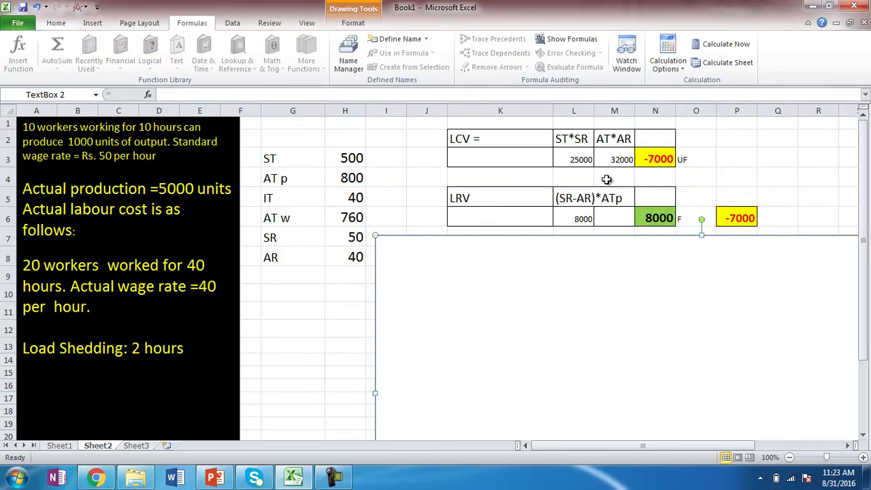
pyautogui.click(580, 217)
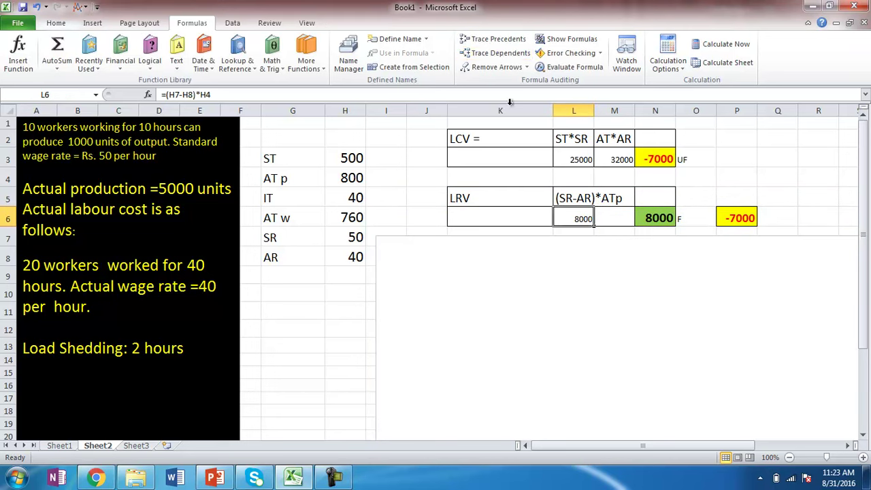
pyautogui.click(479, 43)
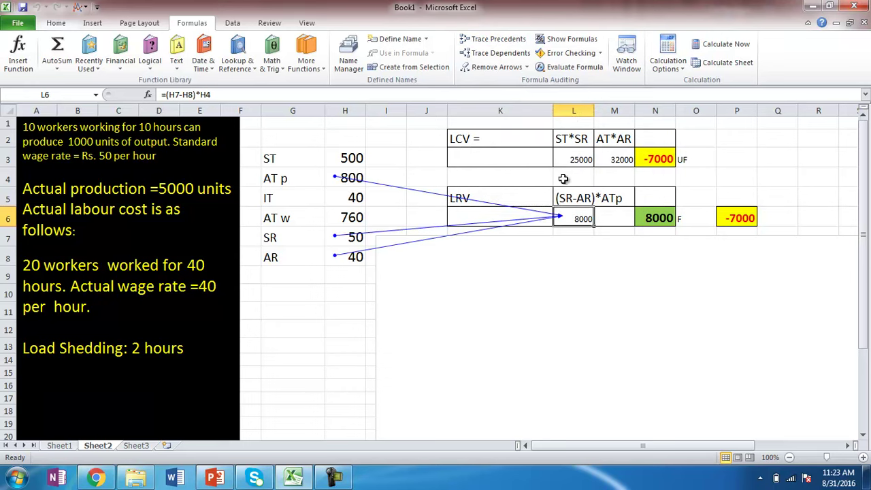
pyautogui.click(479, 68)
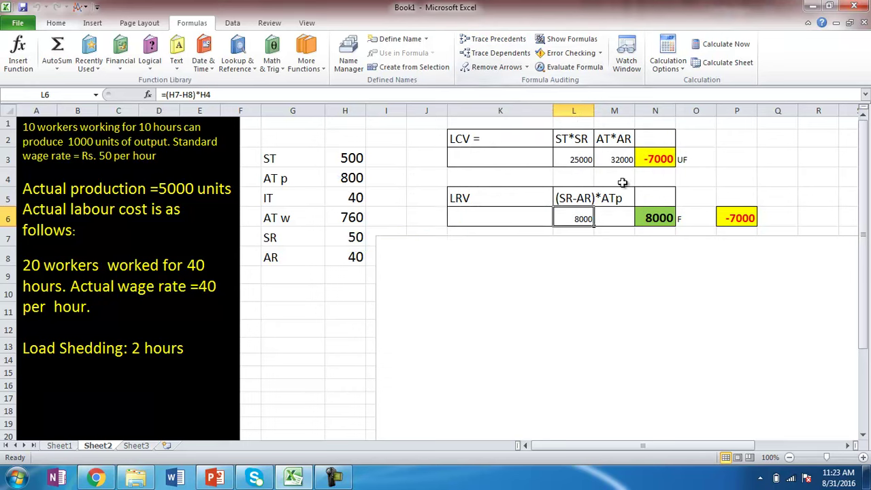
pyautogui.click(658, 218)
pyautogui.moveTo(867, 268); pyautogui.dragTo(866, 279)
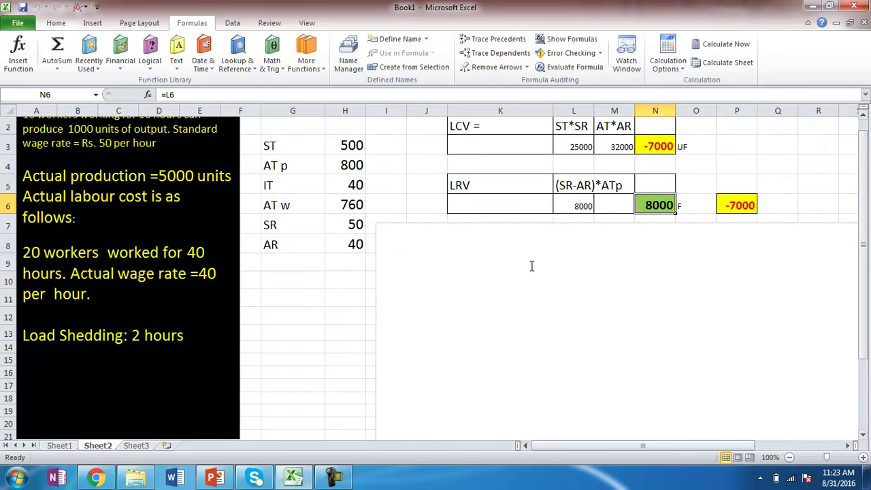
pyautogui.click(492, 223)
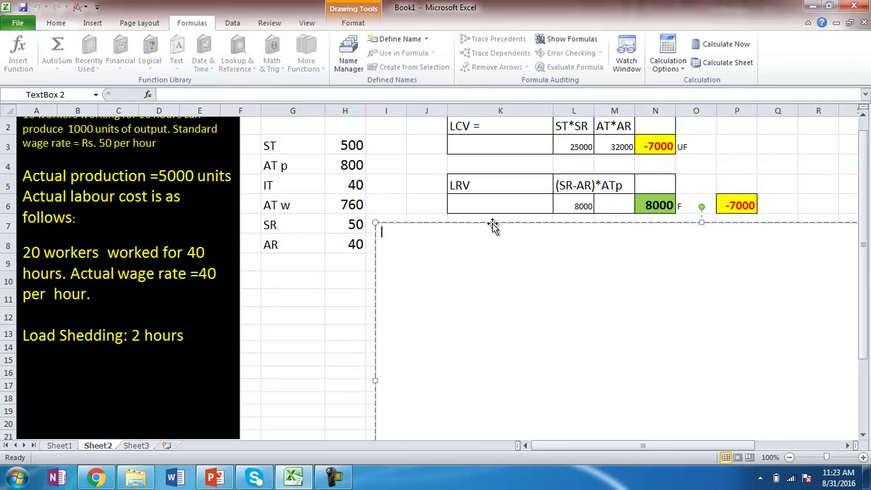
# Uncover the labour efficiency variance row and trace the precedents of the (ST-Atw)*SR formula in L9
pyautogui.press('Down')
pyautogui.press('Down')
pyautogui.press('Down')
pyautogui.press('Down')
pyautogui.press('Down')
pyautogui.press('Down')
pyautogui.press('Down')
pyautogui.press('Down')
pyautogui.press('Down')
pyautogui.press('Down')
pyautogui.press('Down')
pyautogui.press('Down')
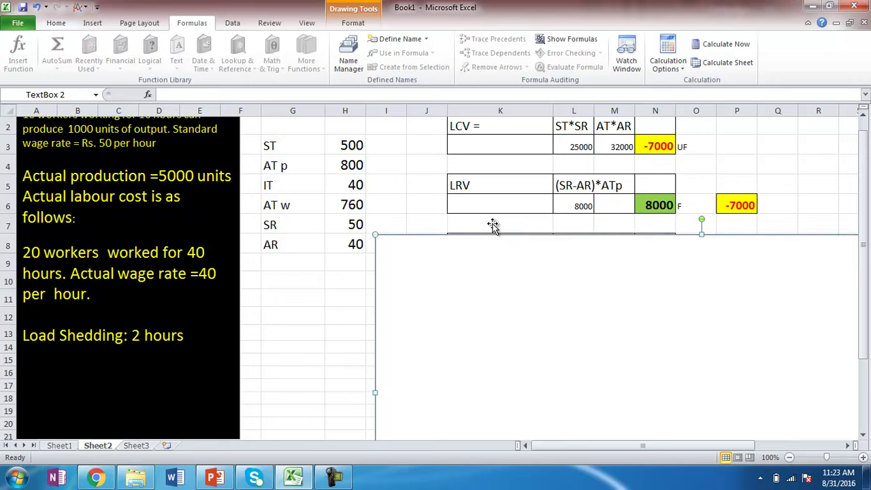
pyautogui.press('Down')
pyautogui.press('Down')
pyautogui.press('Down')
pyautogui.press('Down')
pyautogui.press('Down')
pyautogui.press('Down')
pyautogui.press('Down')
pyautogui.press('Down')
pyautogui.press('Down')
pyautogui.press('Down')
pyautogui.press('Down')
pyautogui.press('Down')
pyautogui.press('Down')
pyautogui.press('Down')
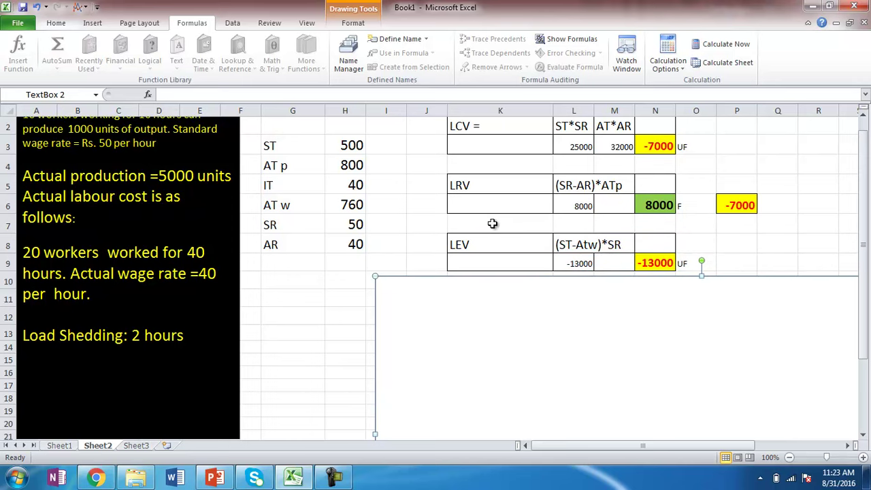
pyautogui.click(587, 250)
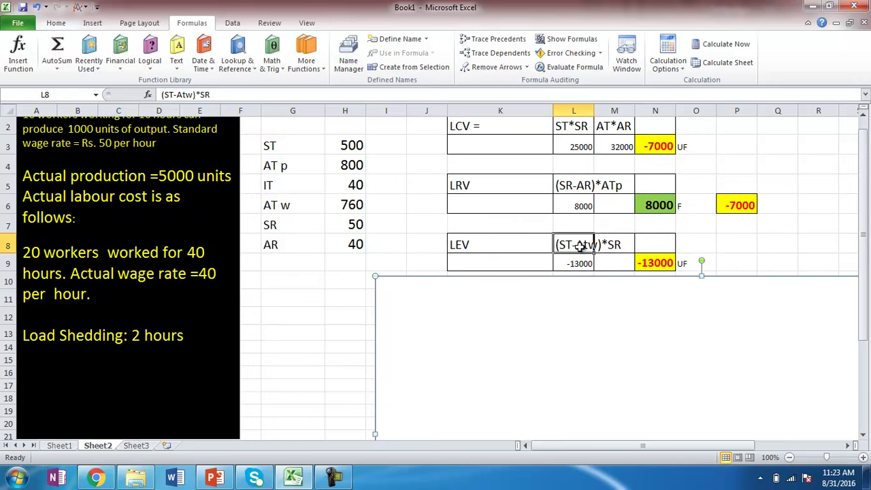
pyautogui.click(574, 263)
pyautogui.click(466, 40)
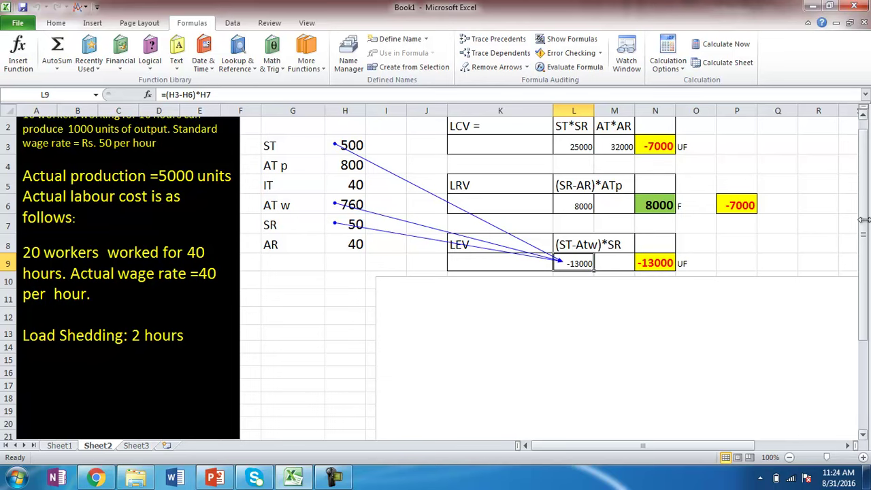
# Move the text box further down to reveal the idle time variance of -2000 UF
pyautogui.moveTo(863, 211); pyautogui.dragTo(864, 220)
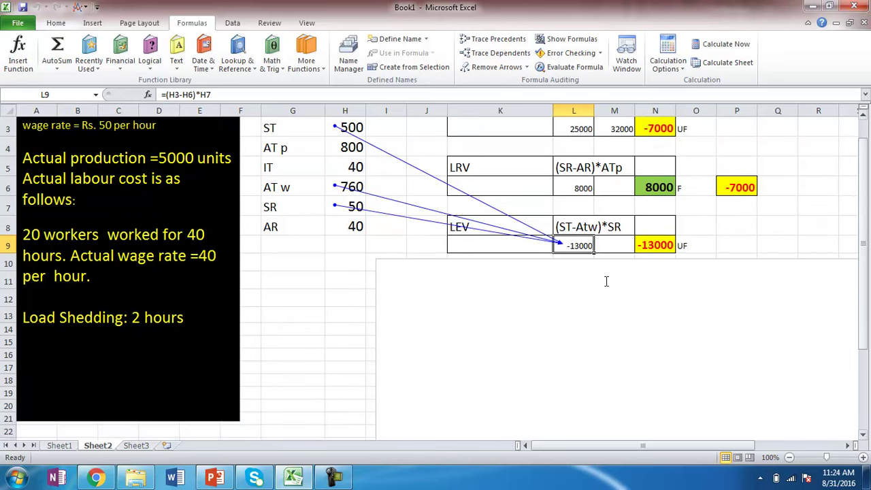
pyautogui.click(592, 277)
pyautogui.click(575, 265)
pyautogui.moveTo(574, 265); pyautogui.dragTo(576, 286)
pyautogui.press('Down')
pyautogui.press('Down')
pyautogui.press('Down')
pyautogui.press('Down')
pyautogui.press('Down')
pyautogui.press('Down')
pyautogui.press('Down')
pyautogui.press('Down')
pyautogui.press('Down')
pyautogui.press('Down')
pyautogui.press('Down')
pyautogui.press('Down')
pyautogui.press('Down')
pyautogui.press('Down')
pyautogui.press('Down')
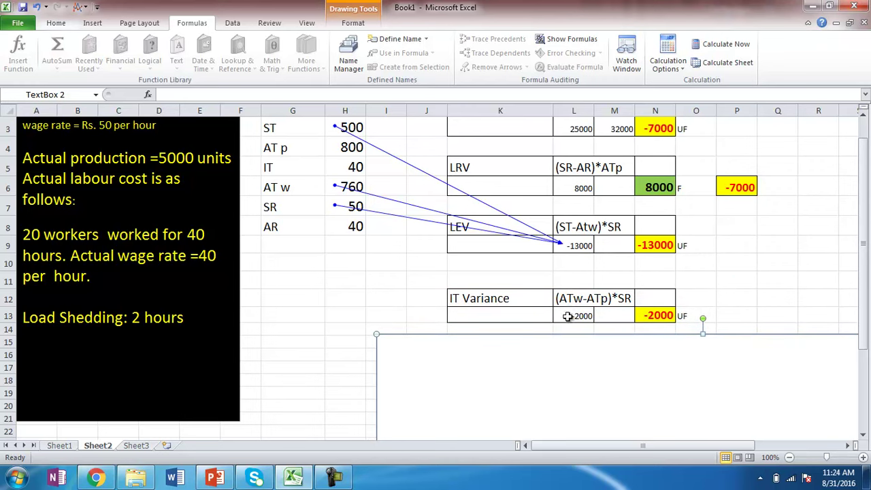
# Clear the old arrows and trace the precedents of the idle-time variance formula in L13
pyautogui.click(567, 316)
pyautogui.click(488, 68)
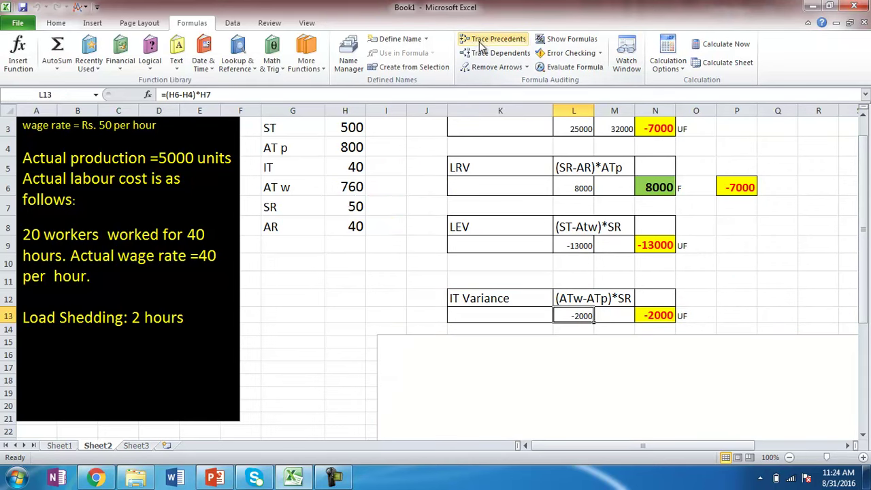
pyautogui.click(490, 40)
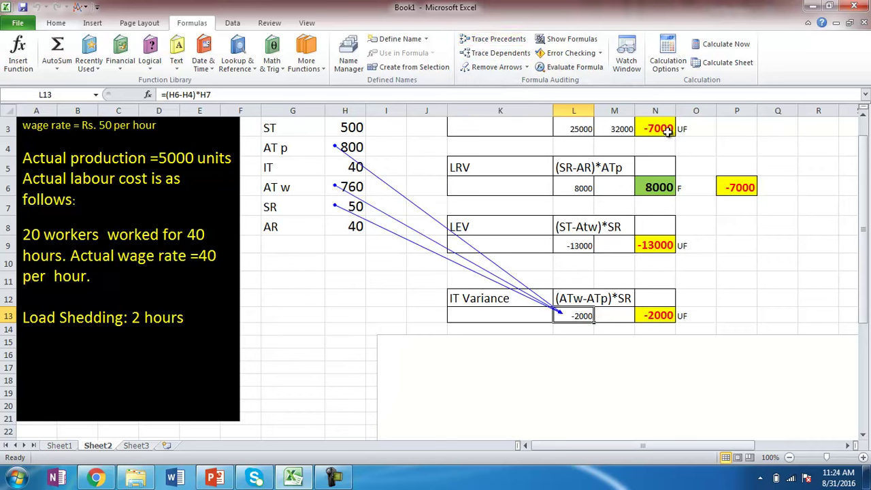
pyautogui.moveTo(863, 159); pyautogui.dragTo(863, 142)
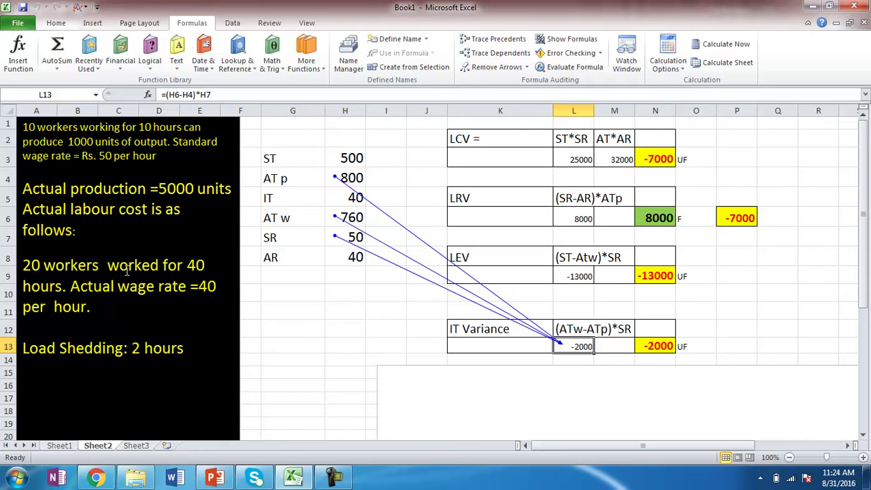
pyautogui.click(650, 347)
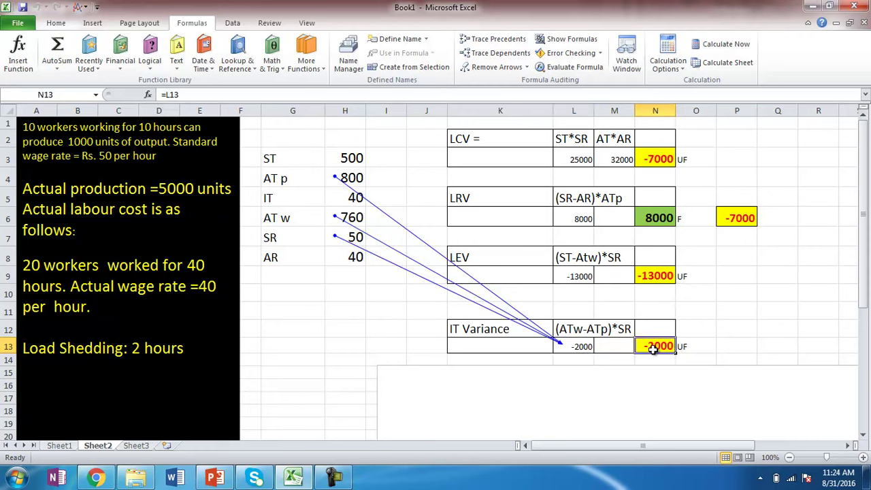
# Trace which variances feed the -7000 total in P6, then return to the Cost Variances slides
pyautogui.click(736, 218)
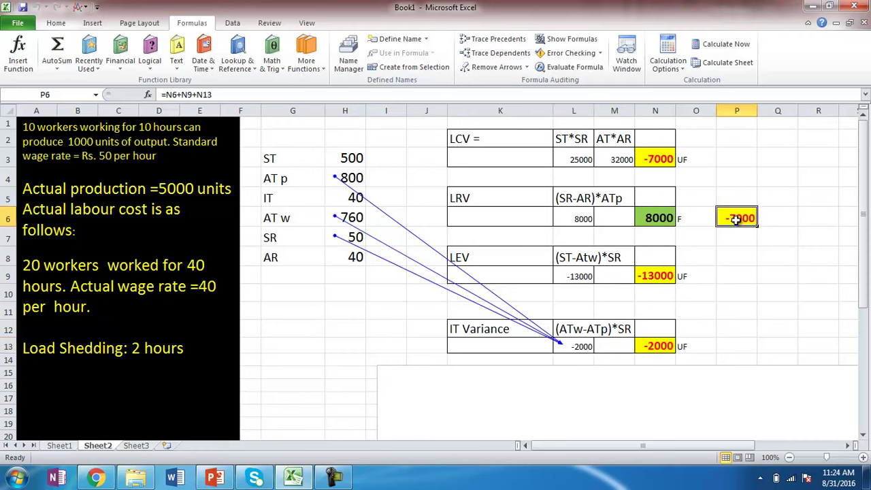
pyautogui.click(491, 41)
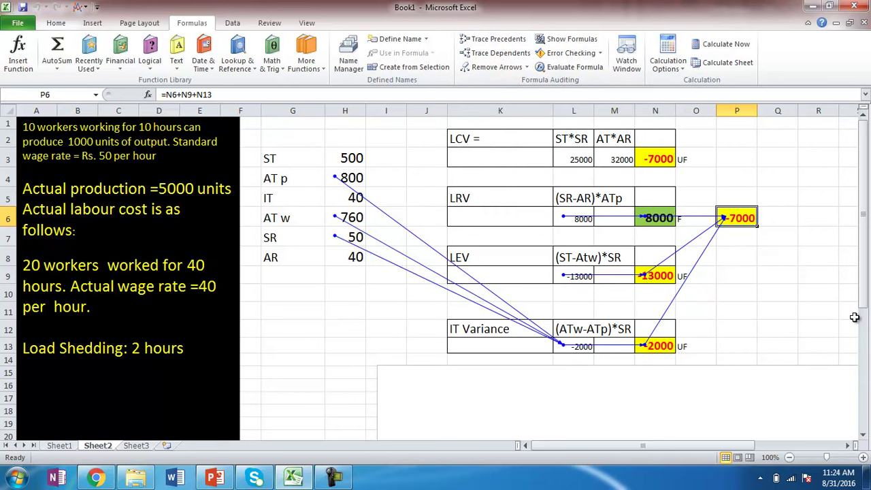
pyautogui.click(212, 478)
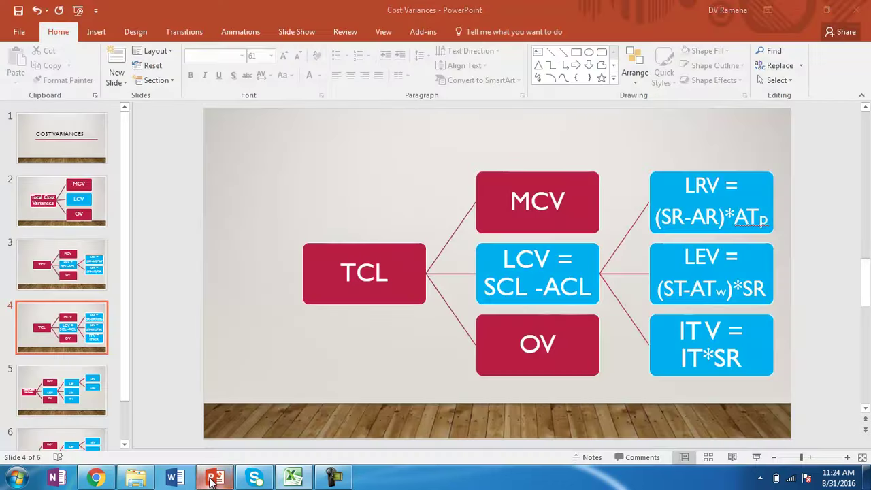